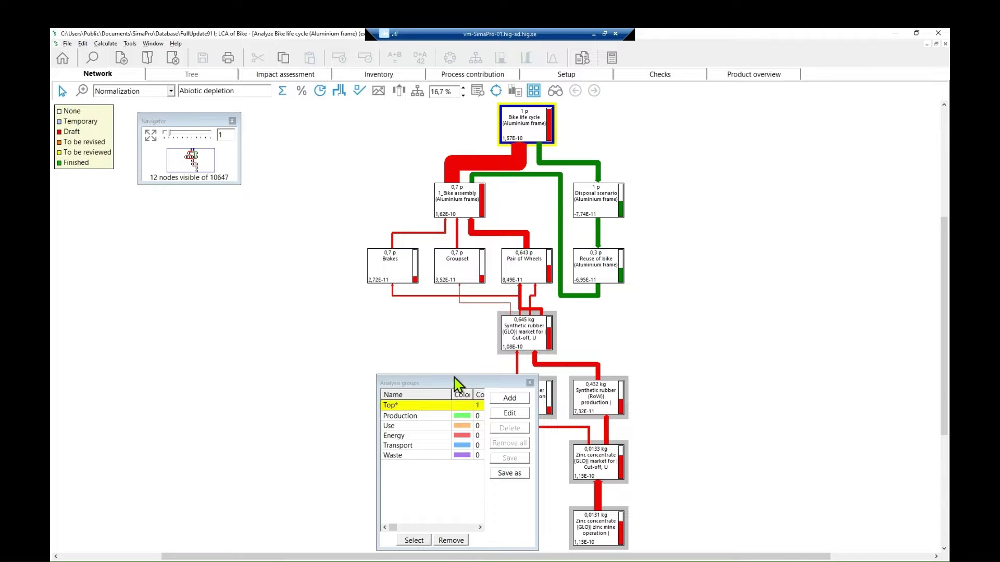
Step: Lower the network node cut-off step by step to 1,6 % so 52 processes appear
{"action": "left_click_drag", "start_coordinate": [458, 384], "coordinate": [825, 127]}
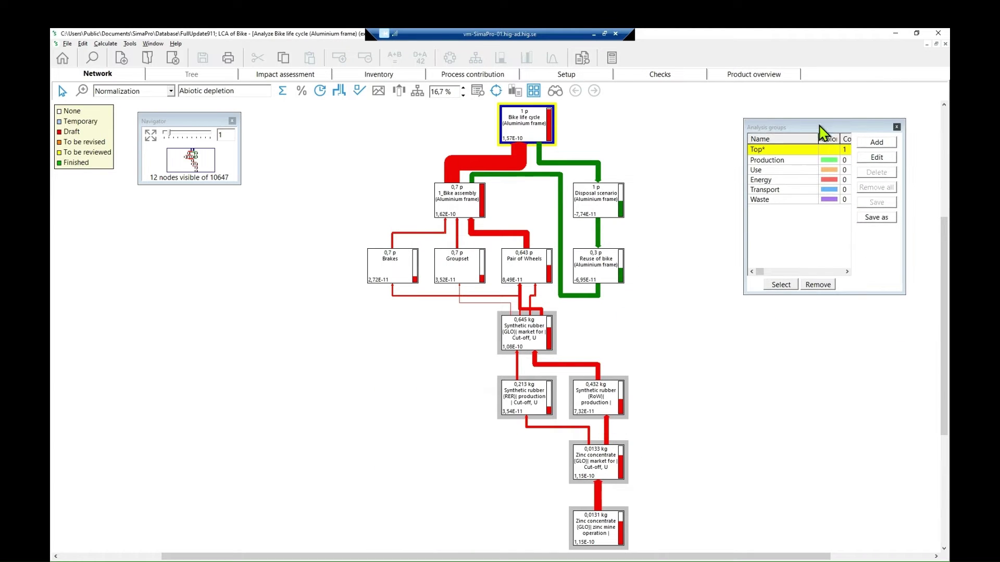
{"action": "left_click", "coordinate": [463, 95]}
{"action": "left_click", "coordinate": [463, 95]}
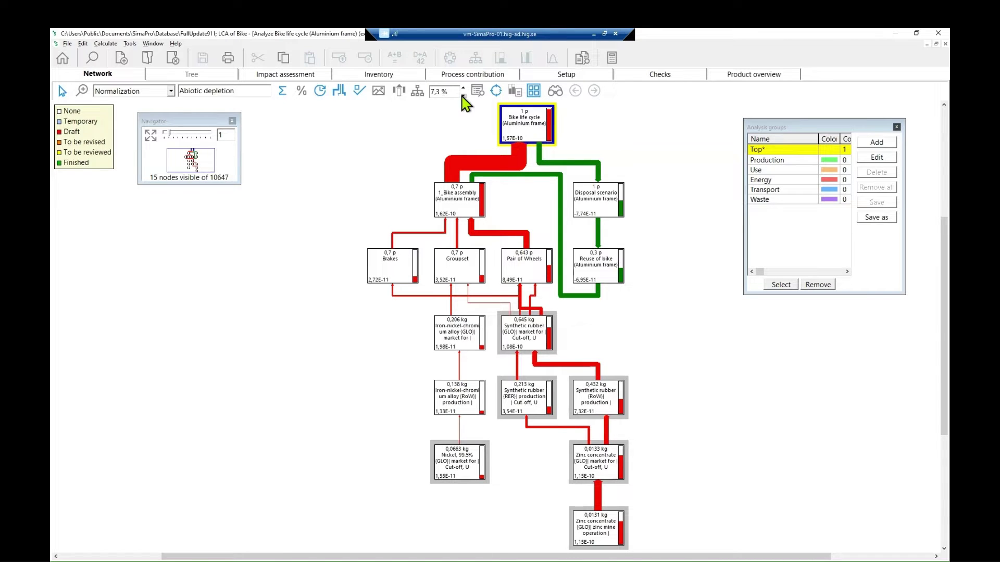
{"action": "left_click", "coordinate": [463, 95]}
{"action": "left_click", "coordinate": [463, 96]}
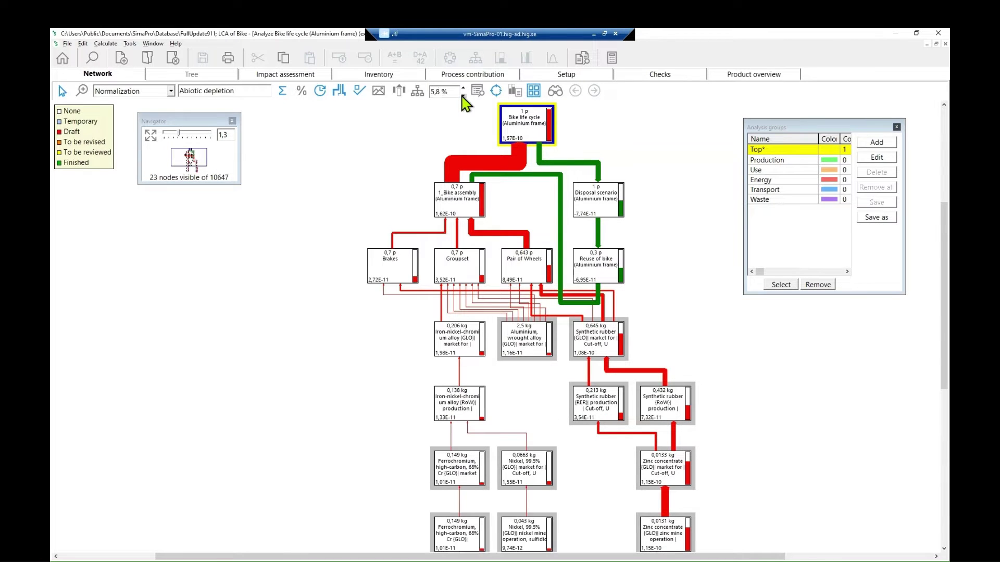
{"action": "left_click", "coordinate": [463, 95]}
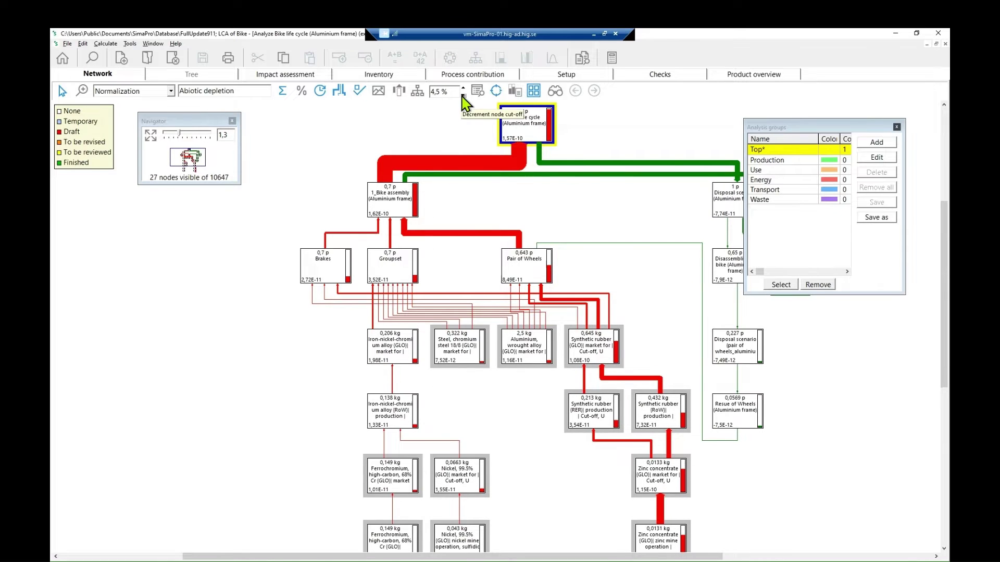
{"action": "left_click", "coordinate": [463, 95]}
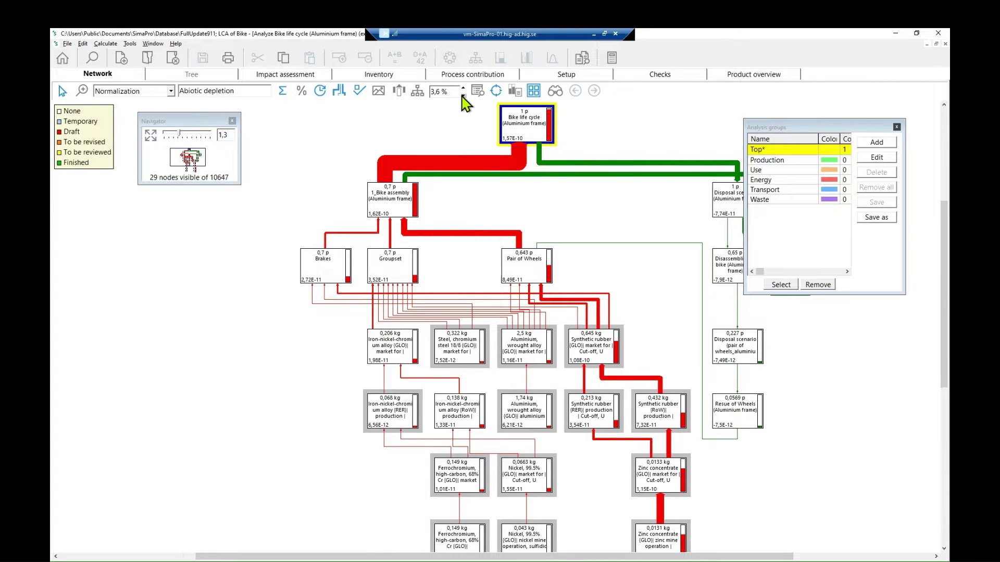
{"action": "left_click", "coordinate": [463, 95]}
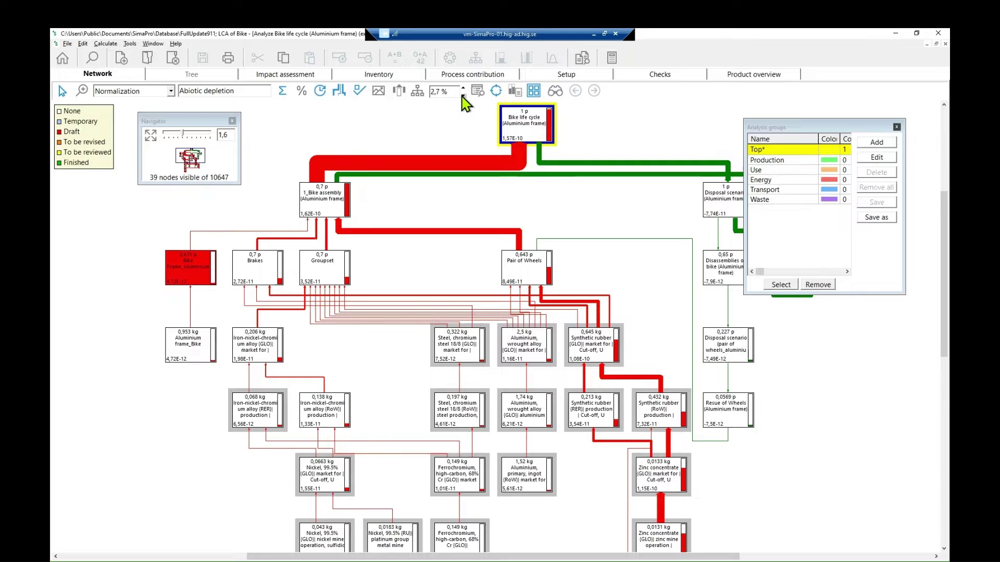
{"action": "left_click", "coordinate": [463, 96]}
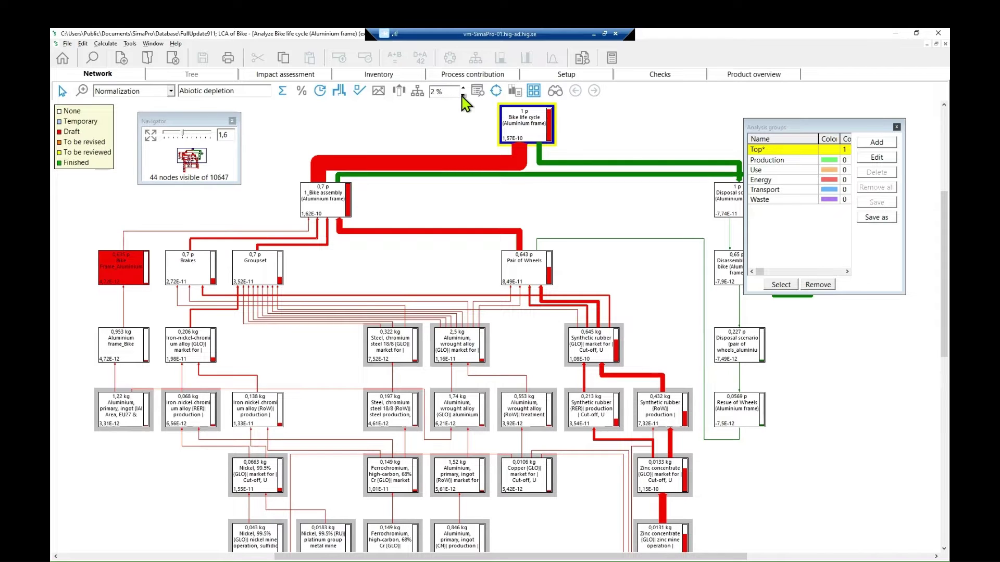
{"action": "left_click", "coordinate": [463, 95]}
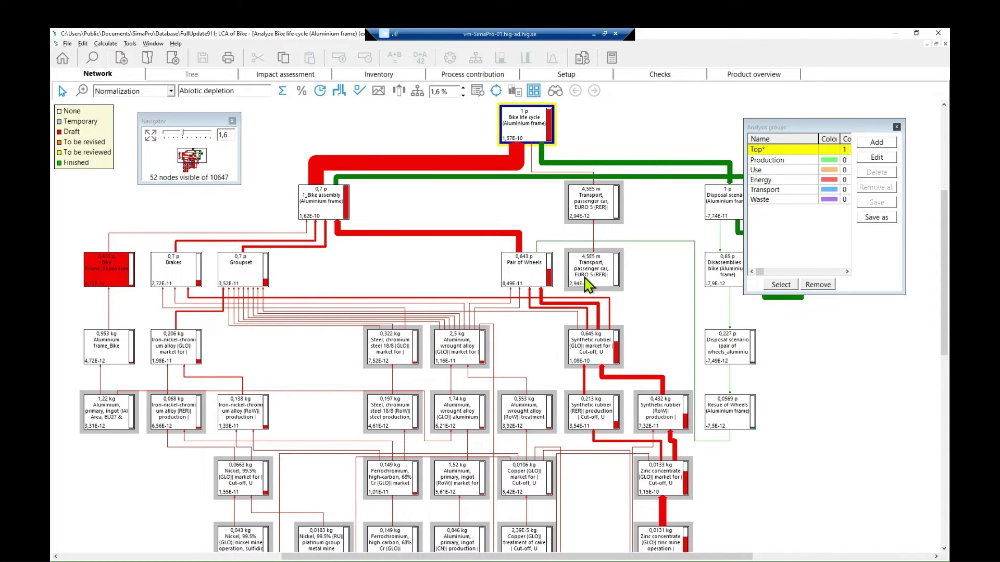
{"action": "left_click_drag", "start_coordinate": [810, 130], "coordinate": [862, 297]}
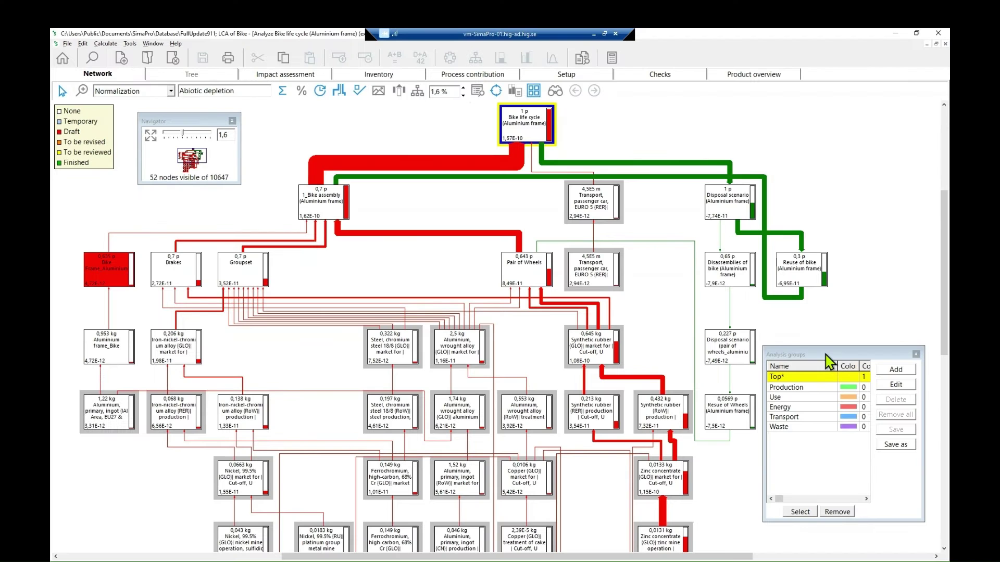
{"action": "left_click_drag", "start_coordinate": [826, 355], "coordinate": [832, 387]}
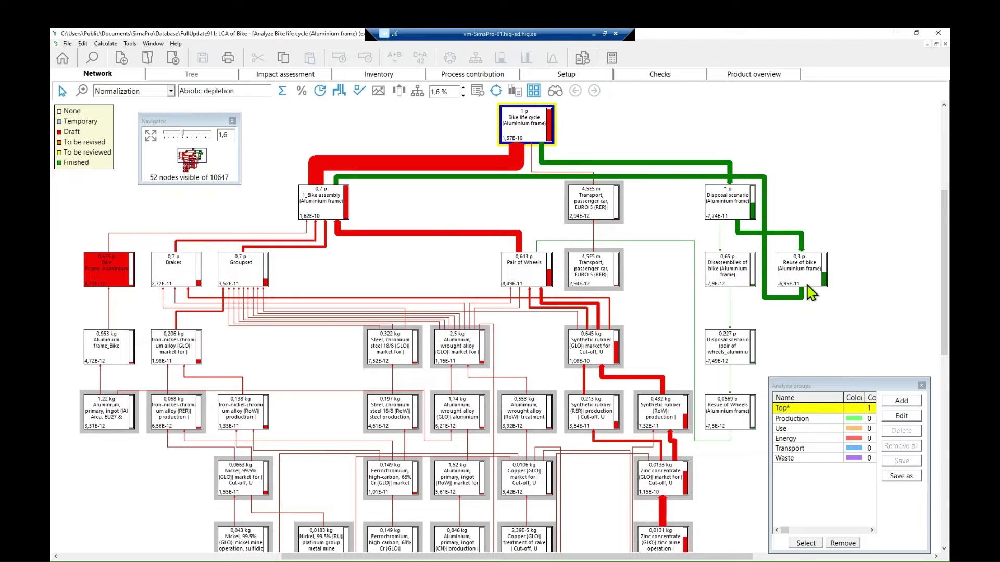
{"action": "left_click_drag", "start_coordinate": [842, 385], "coordinate": [832, 327]}
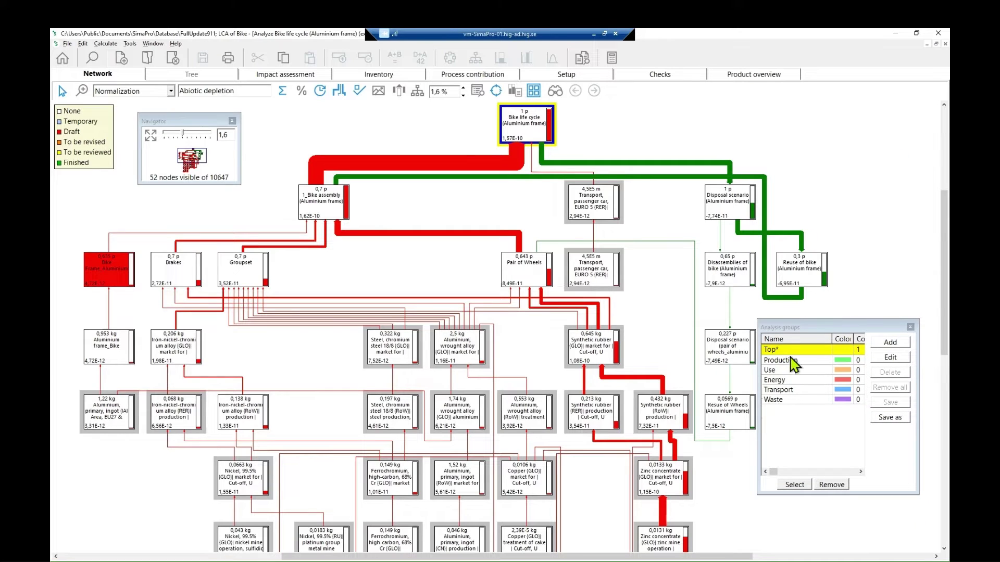
Step: Rename the Top analysis group to 'LCA of Bike (Aluminium Frame)', then begin editing Production
{"action": "left_click", "coordinate": [890, 357]}
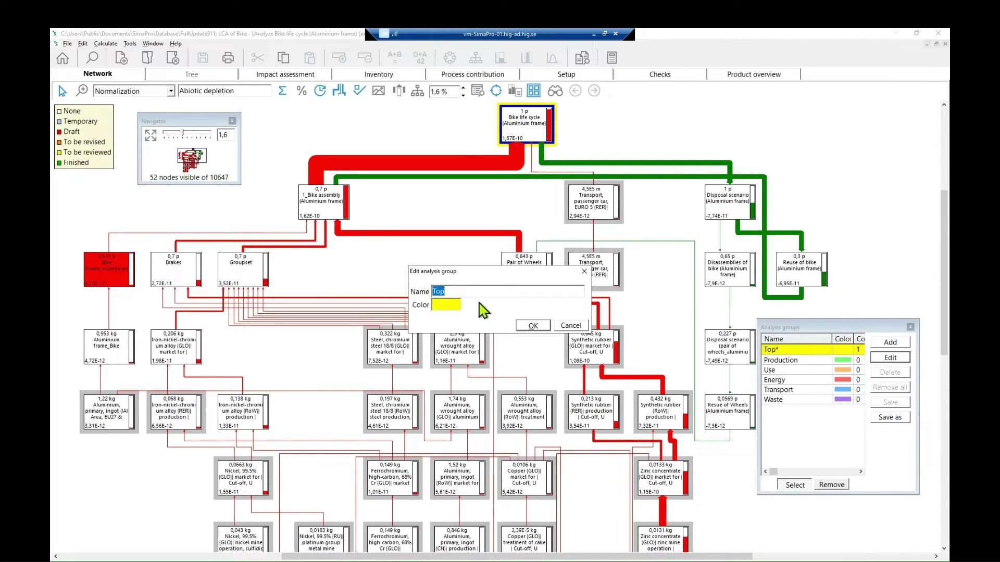
{"action": "type", "text": "LCA of Bike (Aluminium Frame"}
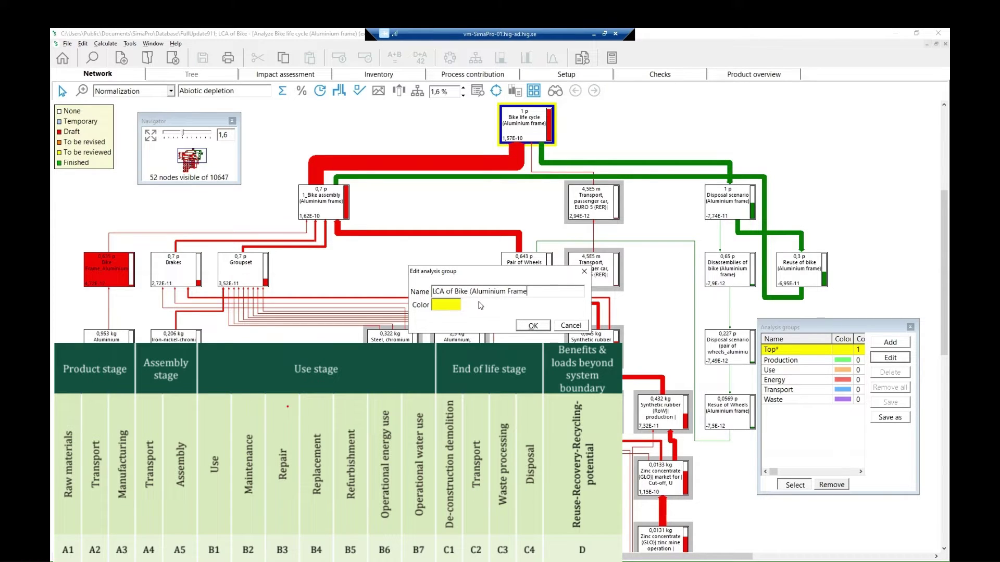
{"action": "type", "text": ")"}
{"action": "key", "text": "Return"}
{"action": "left_click", "coordinate": [801, 360]}
{"action": "left_click", "coordinate": [890, 357]}
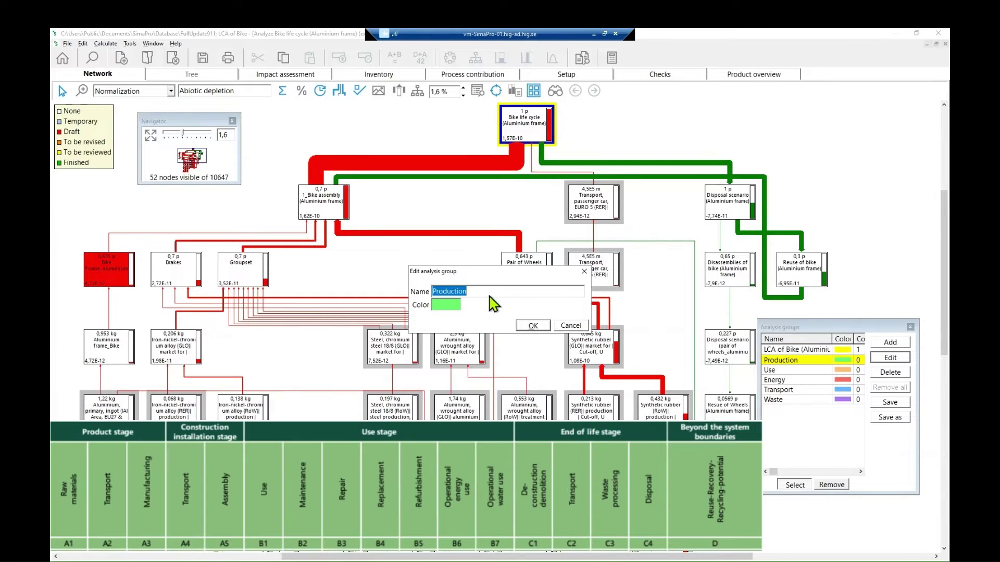
Step: Rename the Production group to 'Raw materials Production (A1)'
{"action": "left_click", "coordinate": [434, 291]}
{"action": "type", "text": "Raw materials"}
{"action": "key", "text": "End"}
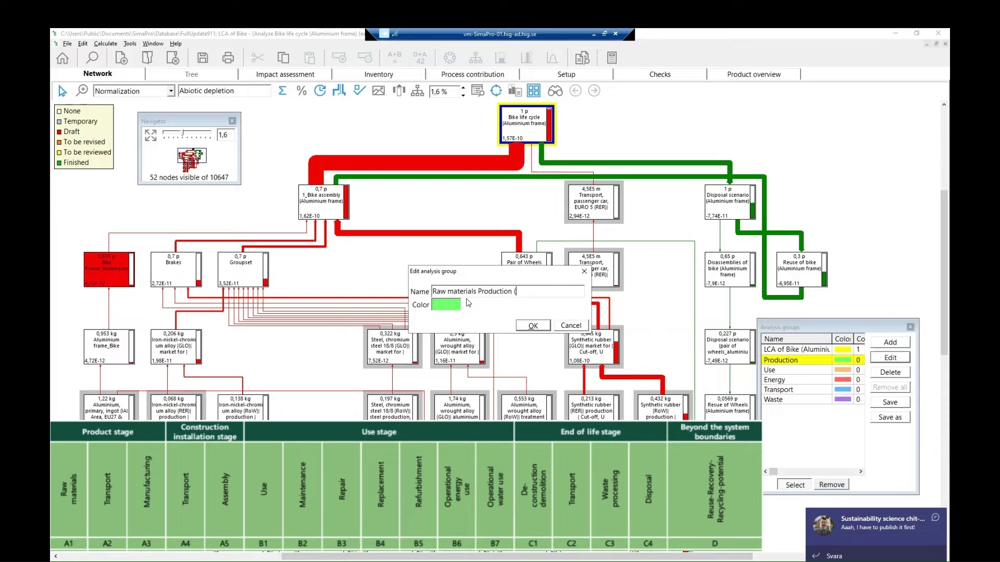
{"action": "type", "text": "(A1)"}
{"action": "key", "text": "Return"}
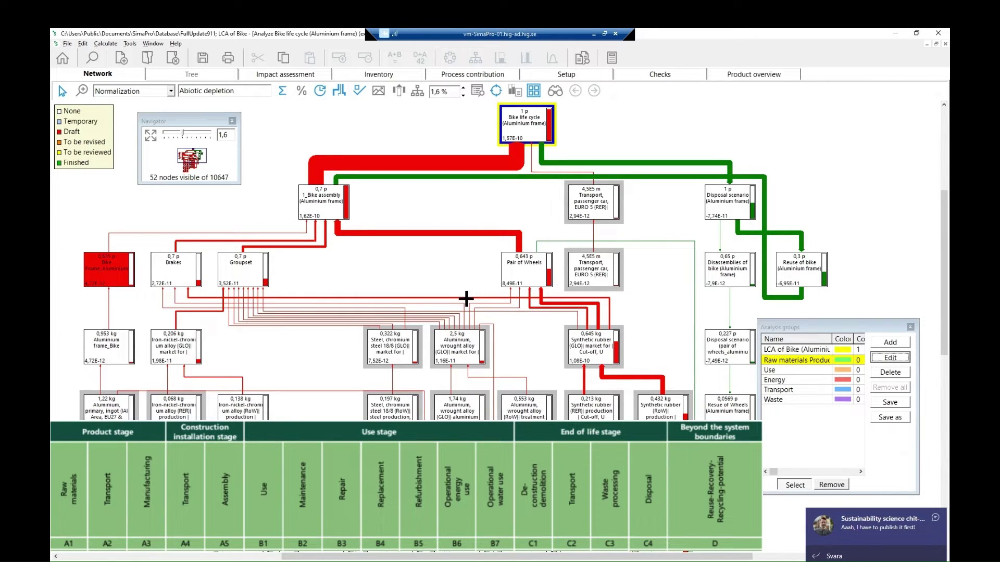
Step: Rename the Use and Energy groups to 'Transport (A2)' and 'Manufacturing (A3)'
{"action": "left_click", "coordinate": [781, 370]}
{"action": "left_click", "coordinate": [905, 357]}
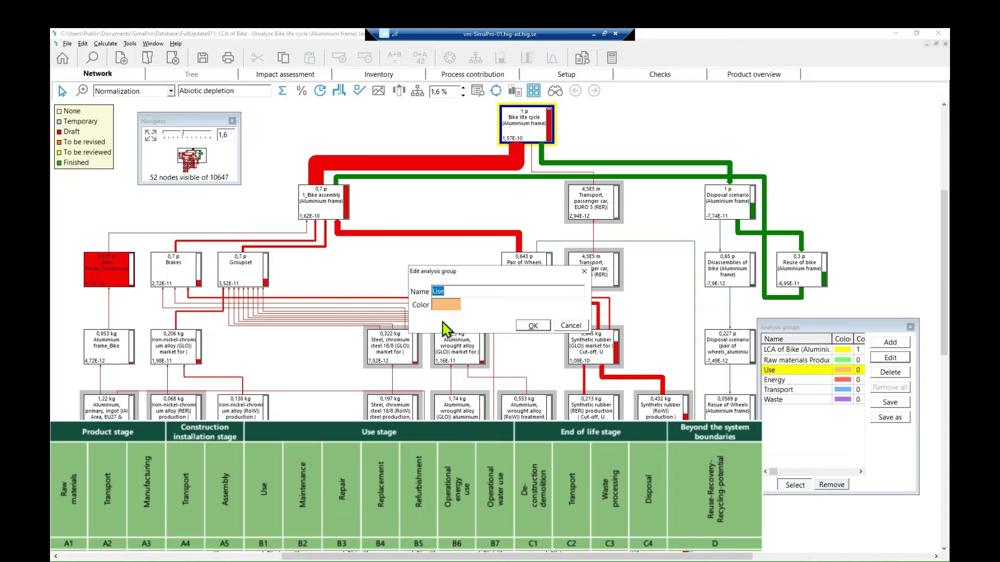
{"action": "type", "text": "Transport (A2"}
{"action": "key", "text": "Return"}
{"action": "left_click", "coordinate": [776, 380]}
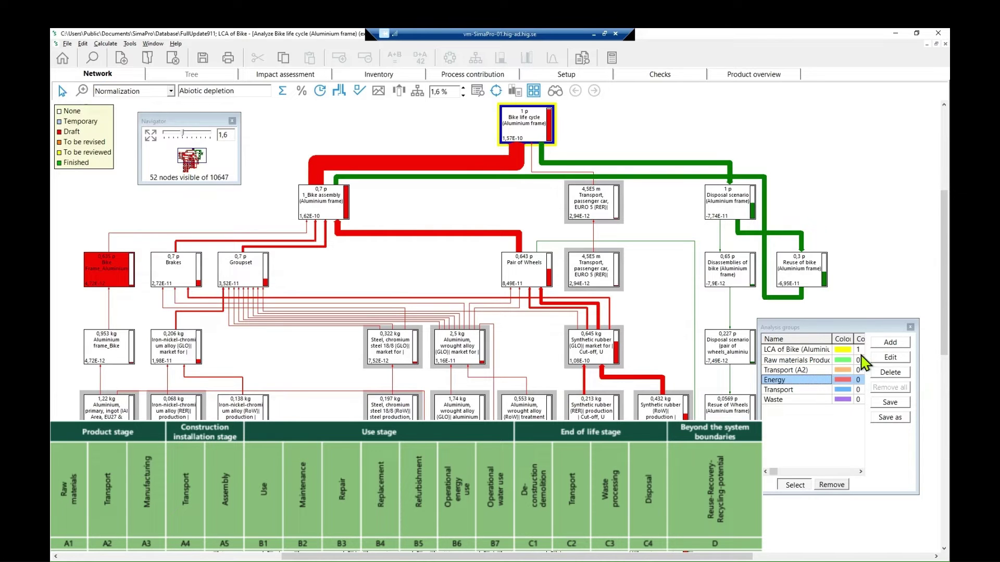
{"action": "left_click", "coordinate": [901, 358]}
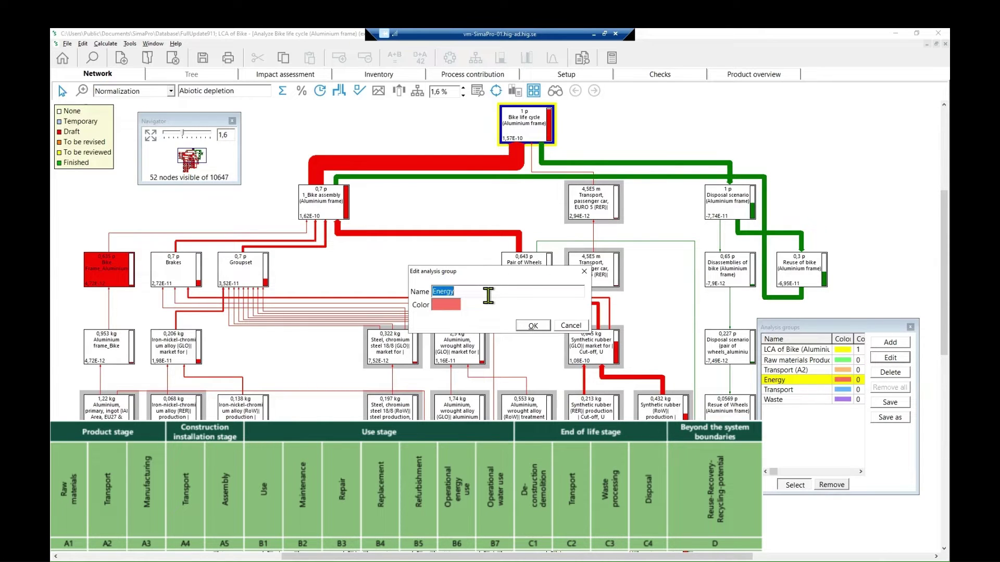
{"action": "type", "text": "Manufacturing (A3"}
{"action": "key", "text": "Return"}
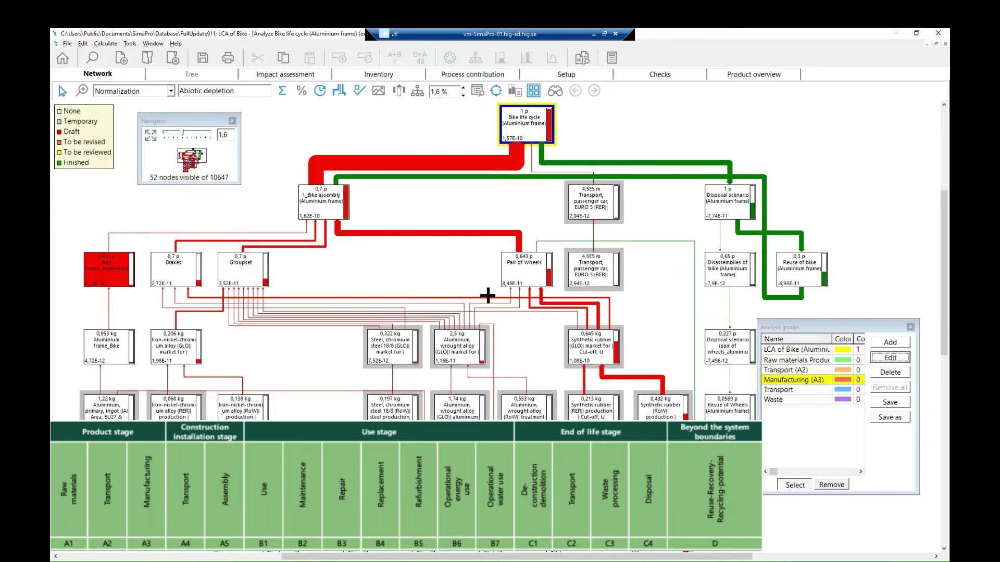
Step: Rename Transport to 'Transport (A4)' and Waste to 'Assembly (A5)'
{"action": "left_click", "coordinate": [806, 390]}
{"action": "left_click", "coordinate": [891, 358]}
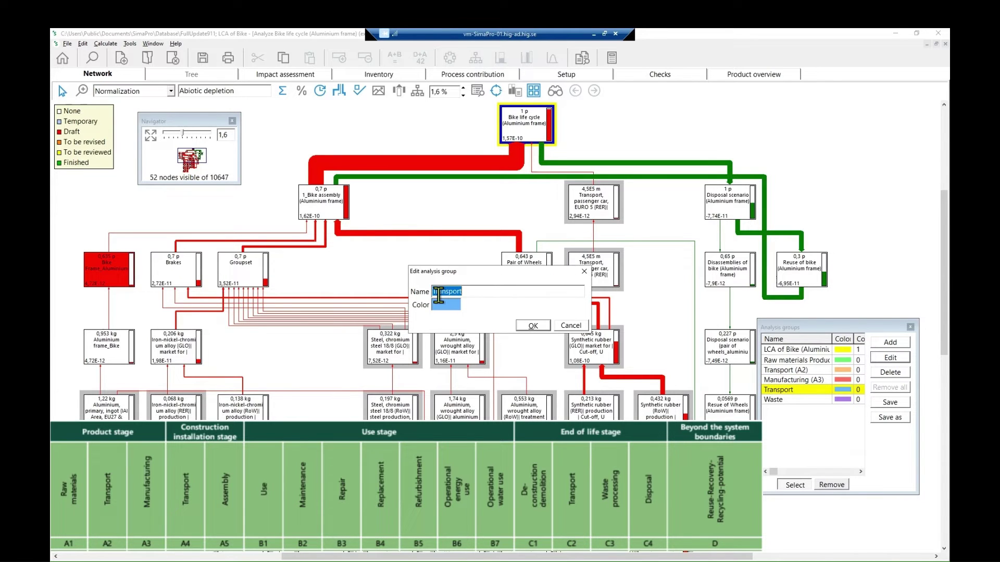
{"action": "left_click", "coordinate": [471, 293]}
{"action": "type", "text": "(A4"}
{"action": "key", "text": "Return"}
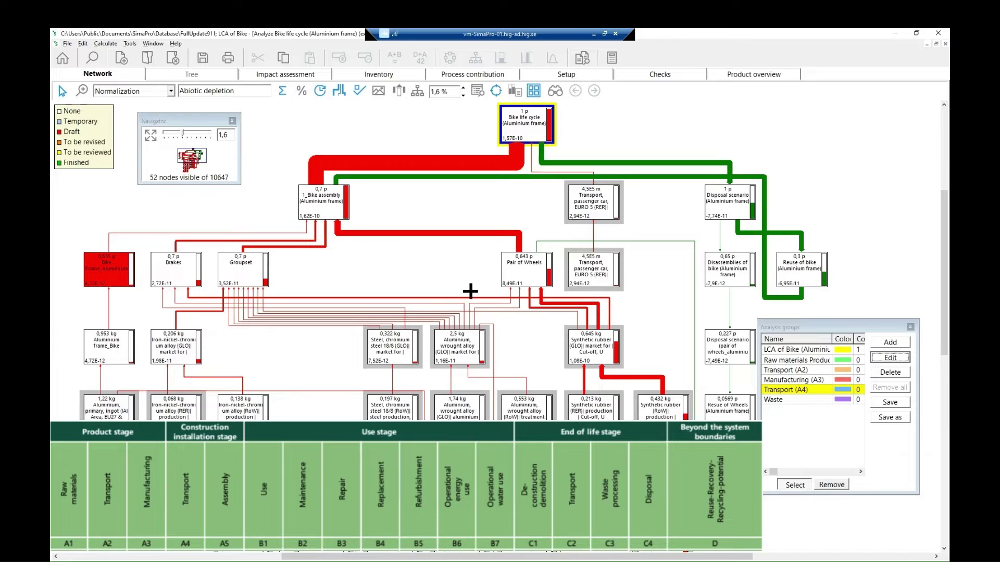
{"action": "left_click", "coordinate": [782, 400]}
{"action": "left_click", "coordinate": [891, 358]}
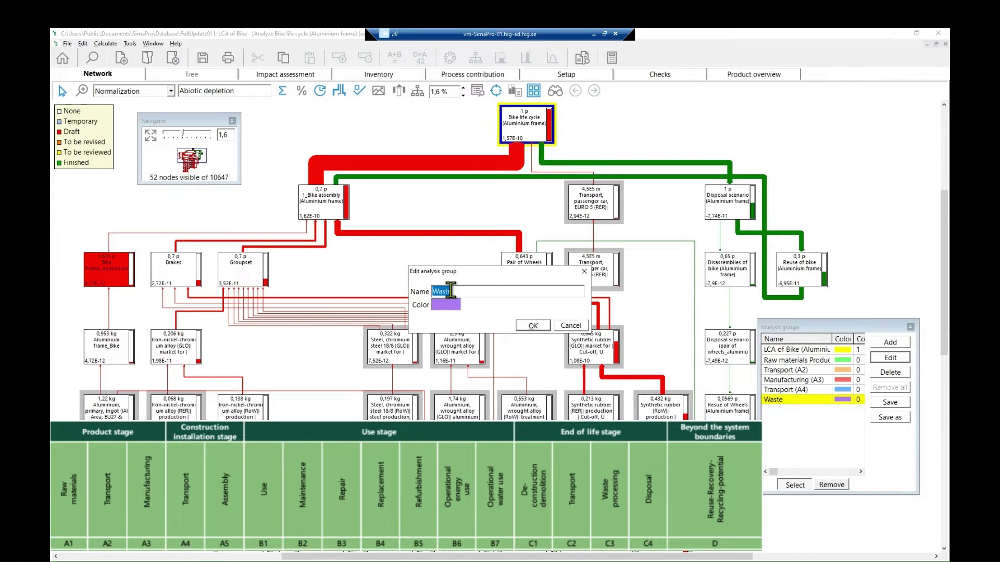
{"action": "type", "text": "Assembly (A5"}
{"action": "key", "text": "Return"}
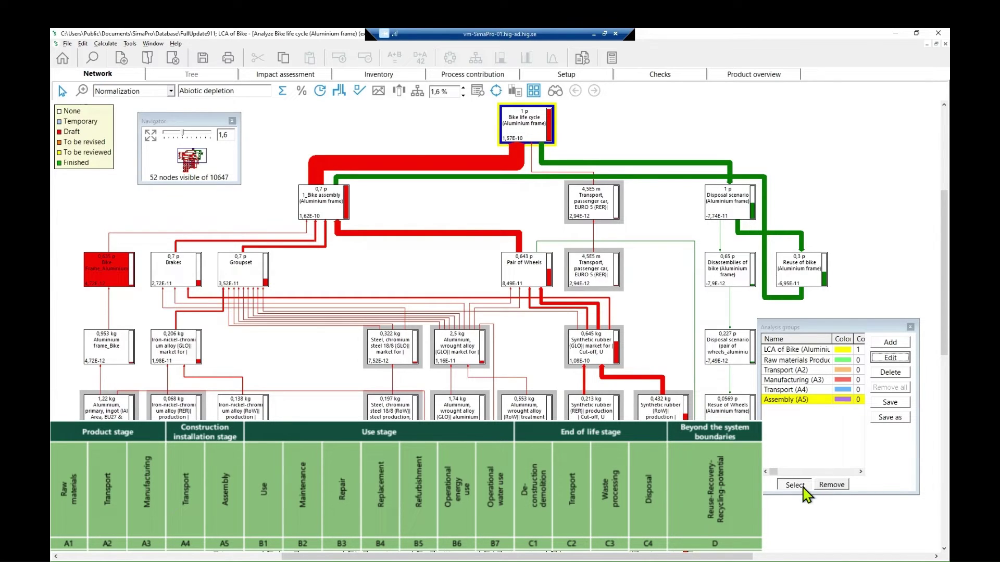
Step: Add new groups 'Use phase (B1-B7)', 'End of Life (C1-C4)' and 'Benefits (D)'
{"action": "left_click", "coordinate": [890, 343]}
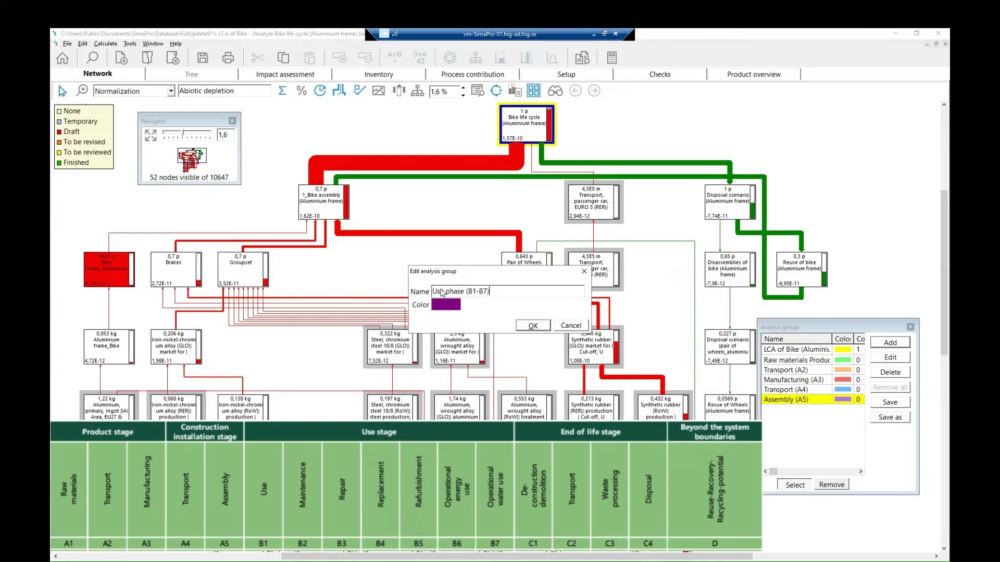
{"action": "key", "text": "Return"}
{"action": "left_click", "coordinate": [890, 342]}
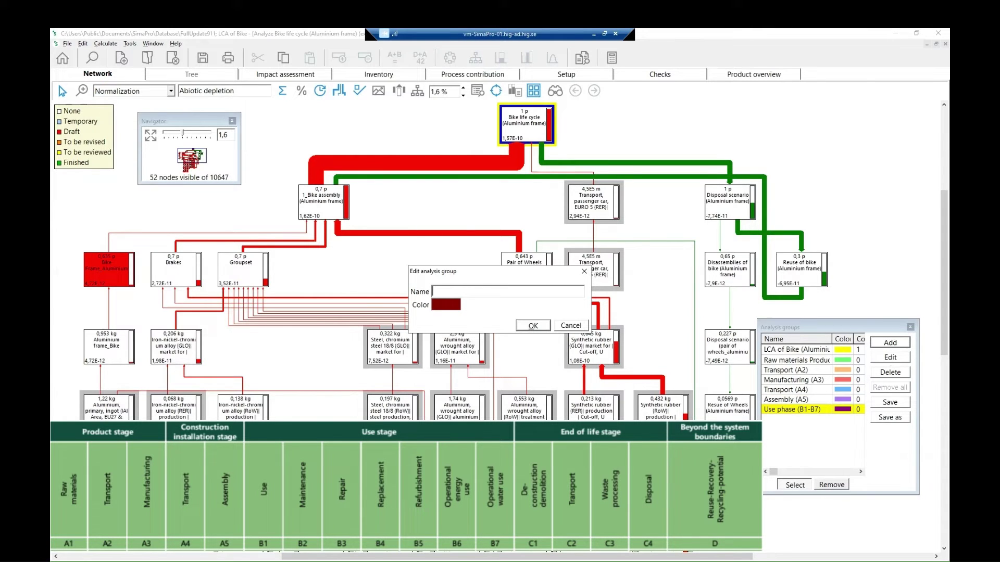
{"action": "type", "text": "End of Life (C1-C4"}
{"action": "key", "text": "Return"}
{"action": "key", "text": "Return"}
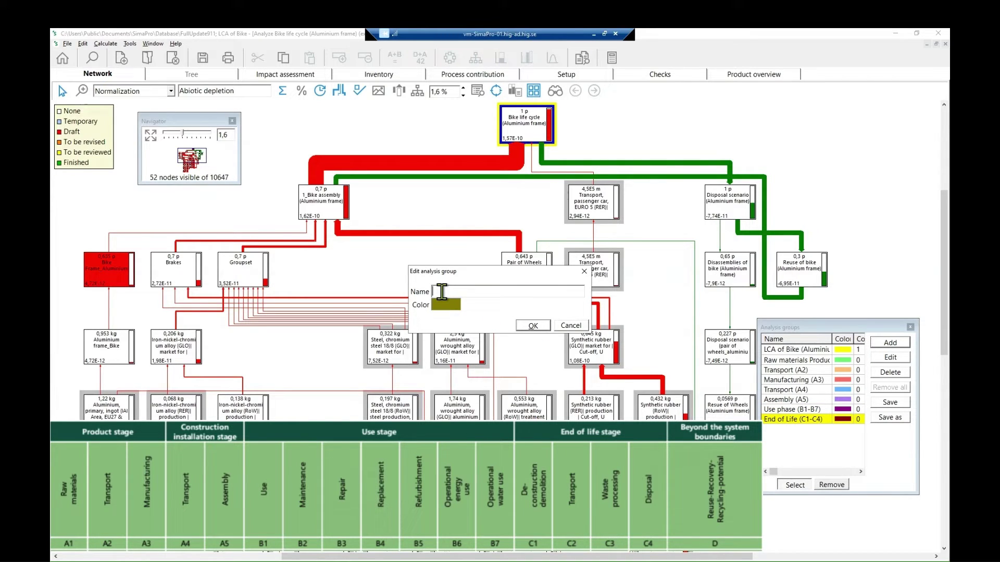
{"action": "type", "text": "Benefits (D"}
{"action": "key", "text": "Return"}
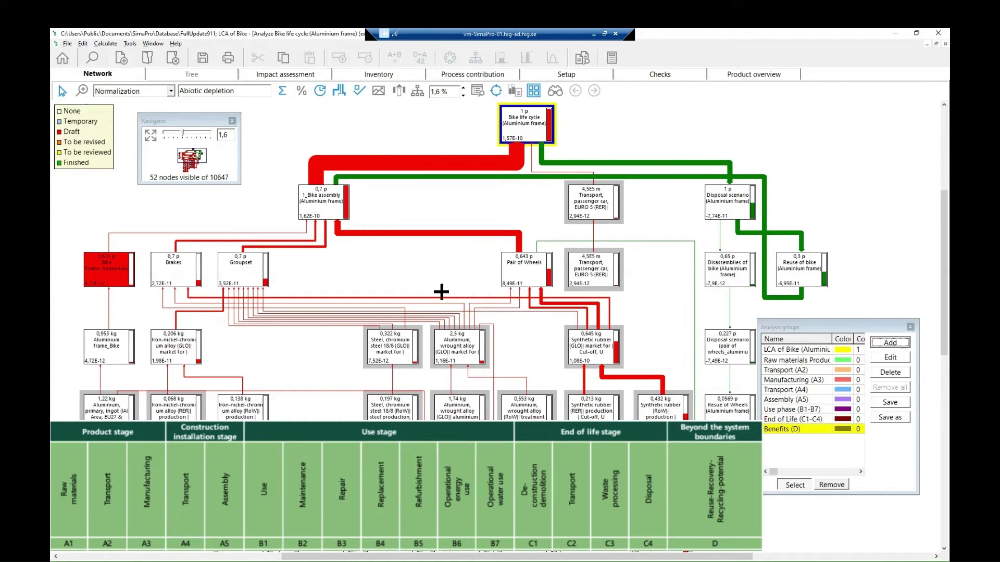
Step: Widen the groups panel and Name column to show full names, and select Raw materials Production (A1)
{"action": "left_click_drag", "start_coordinate": [875, 328], "coordinate": [851, 304]}
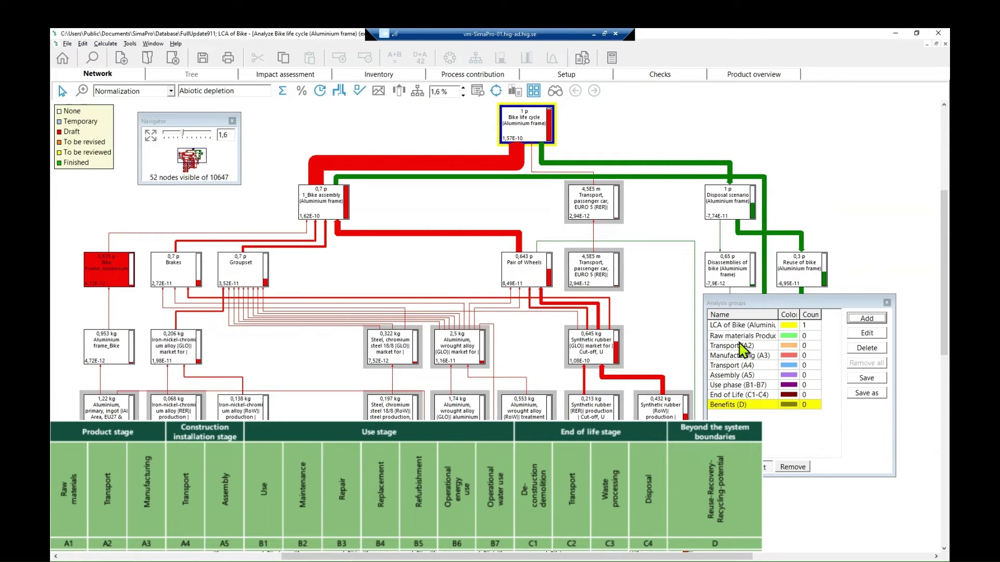
{"action": "left_click_drag", "start_coordinate": [778, 314], "coordinate": [800, 314]}
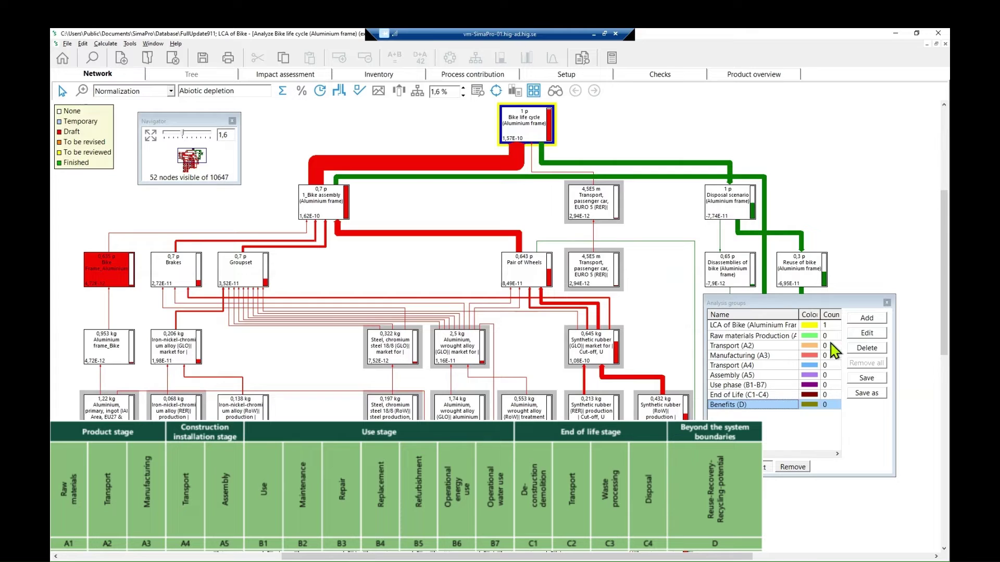
{"action": "left_click_drag", "start_coordinate": [895, 333], "coordinate": [935, 330]}
{"action": "double_click", "coordinate": [832, 316]}
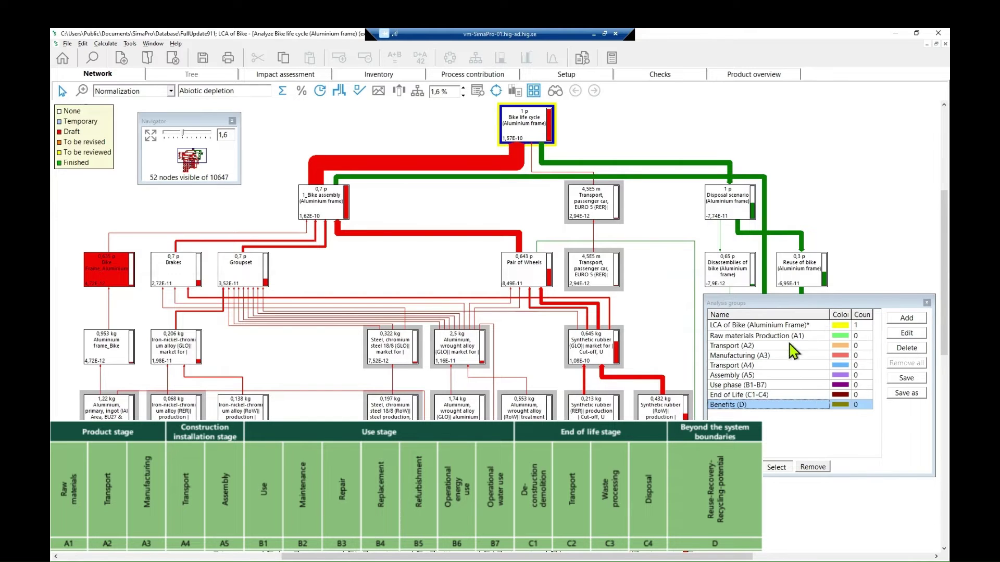
{"action": "left_click", "coordinate": [771, 336]}
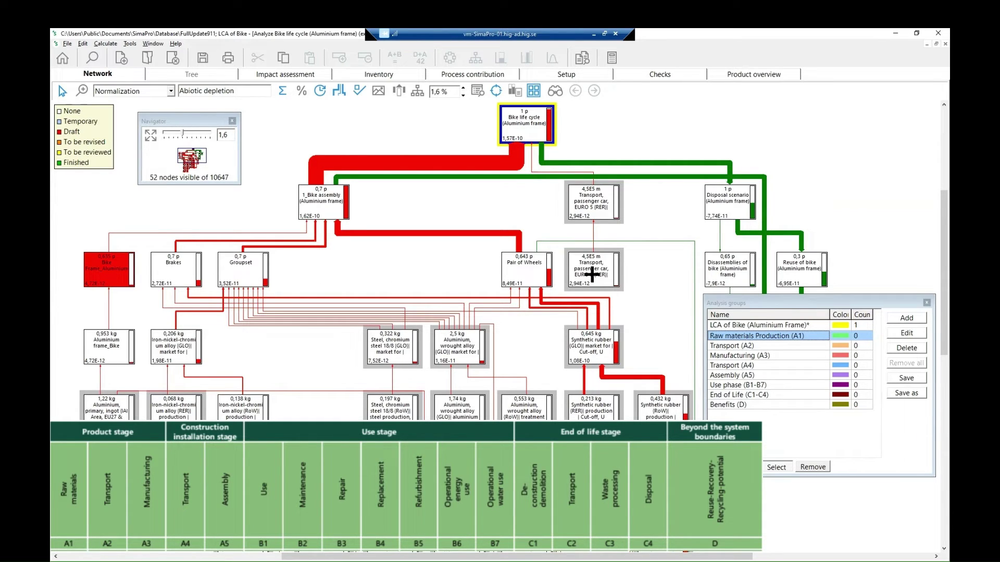
Step: Add the bike frame, Brakes, Groupset and Pair of Wheels to Raw materials Production (A1)
{"action": "left_click", "coordinate": [100, 268]}
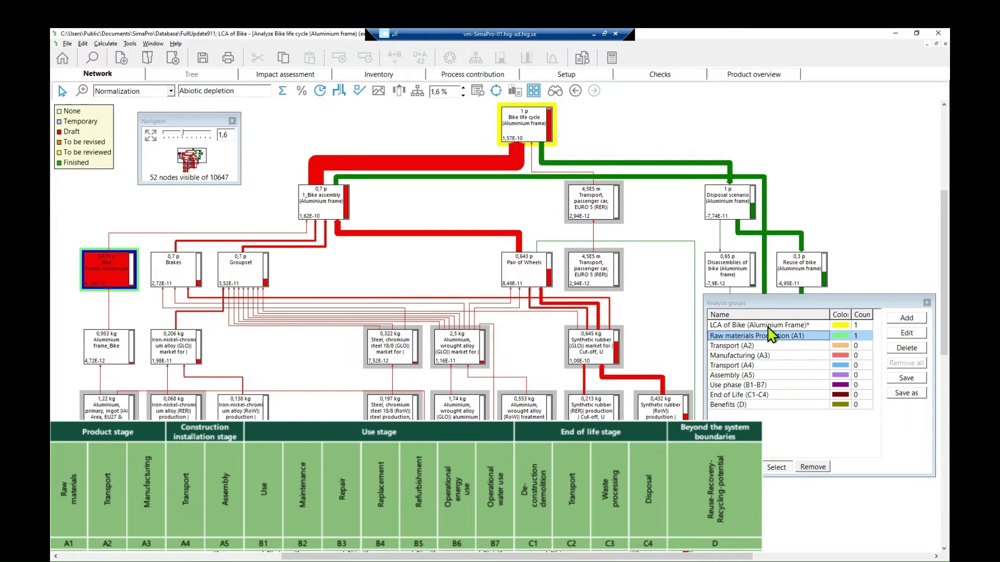
{"action": "left_click", "coordinate": [181, 273]}
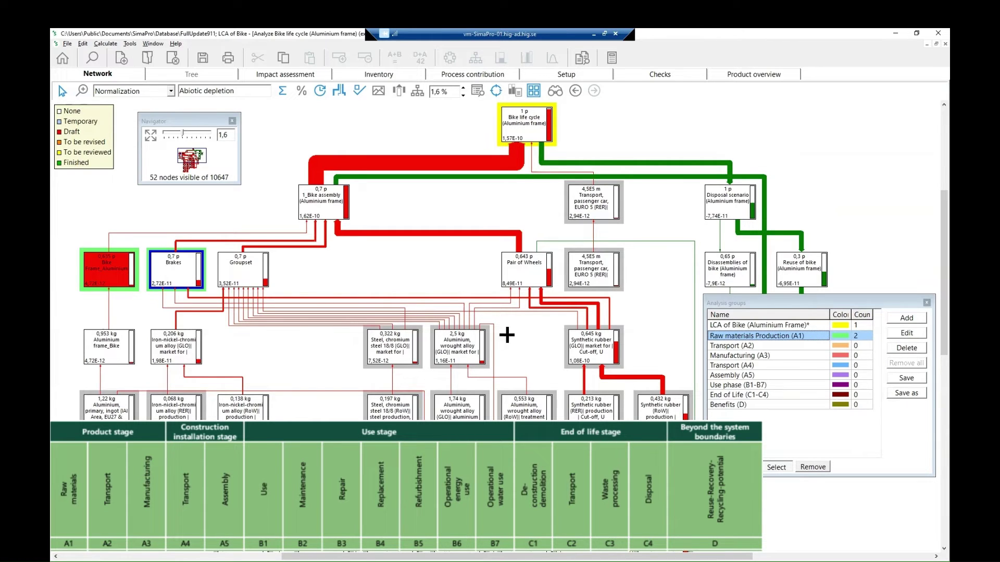
{"action": "left_click", "coordinate": [238, 277]}
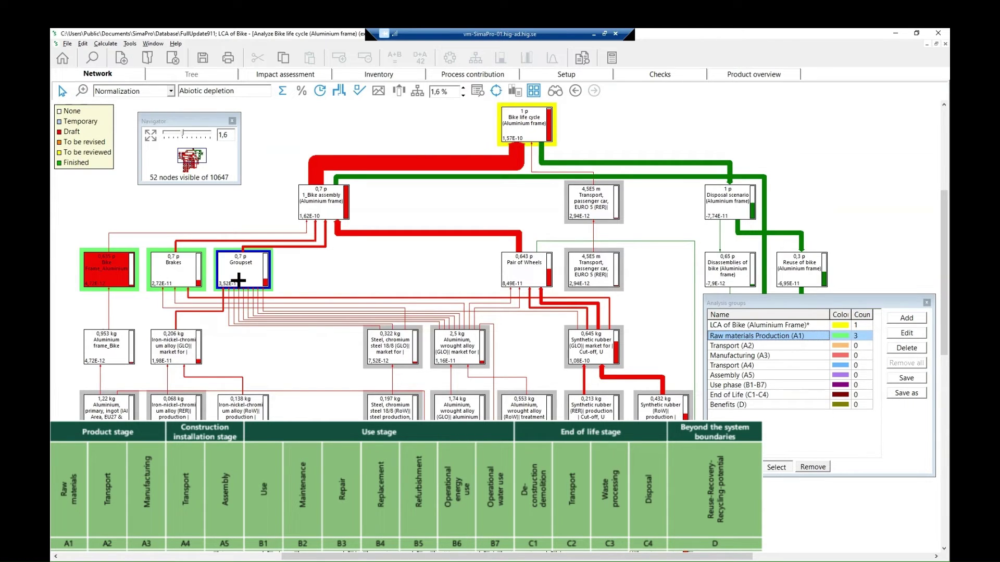
{"action": "left_click", "coordinate": [528, 276]}
Step: Assign the Bike assembly process to Manufacturing (A3)
{"action": "left_click", "coordinate": [740, 346]}
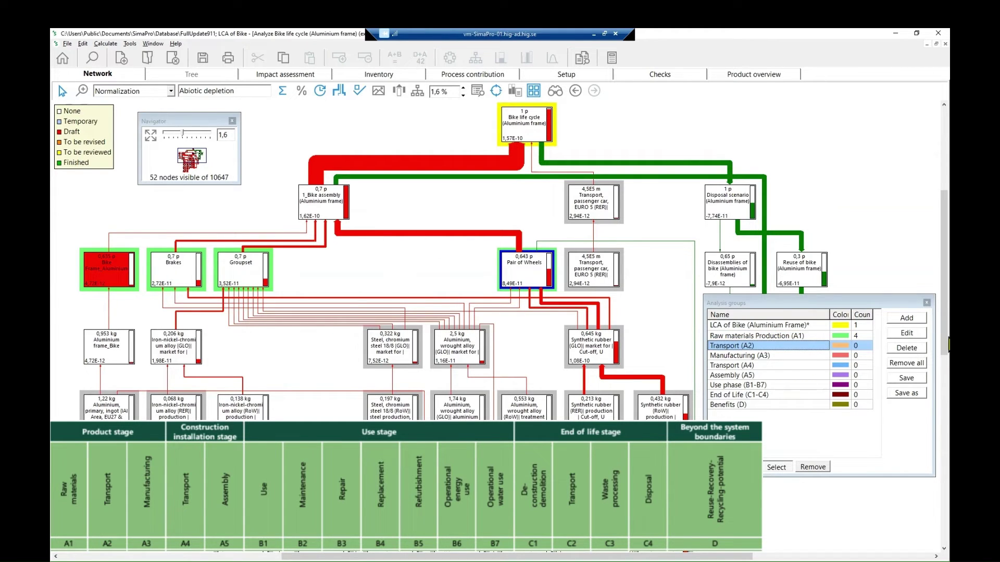
{"action": "left_click", "coordinate": [763, 356]}
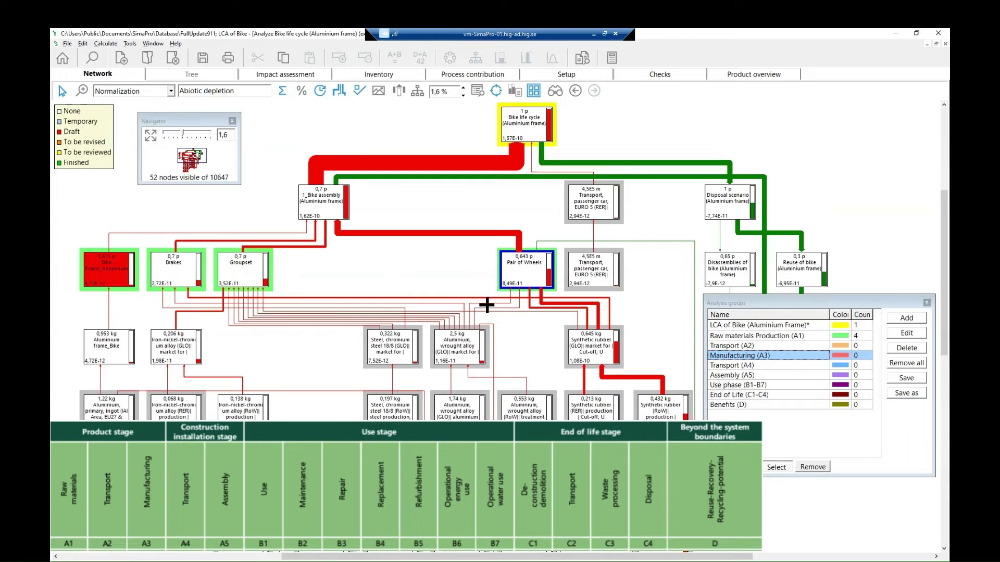
{"action": "left_click", "coordinate": [330, 204]}
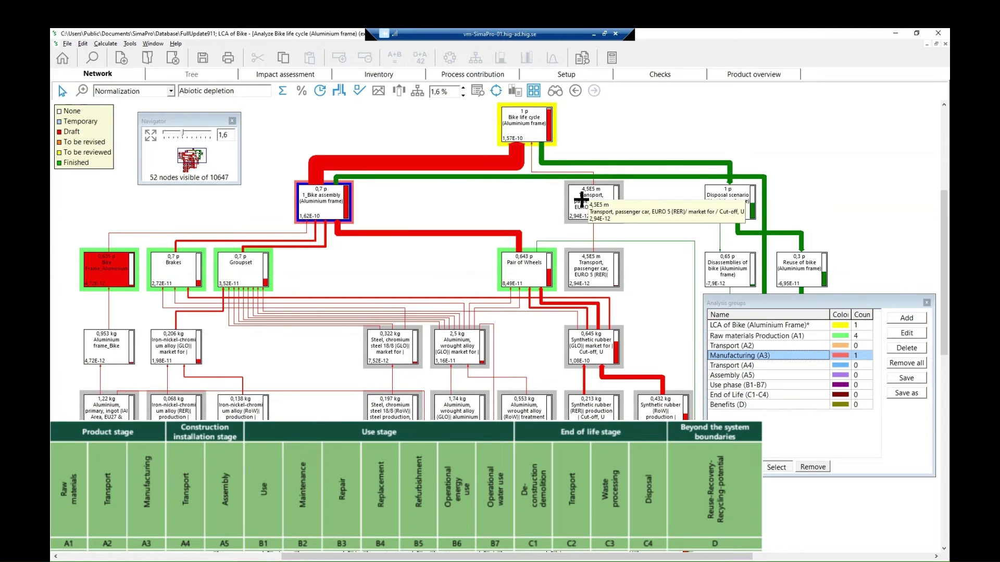
Step: Put the passenger car transport process in Transport (A4), then check the A5 and Use phase groups
{"action": "left_click", "coordinate": [734, 365]}
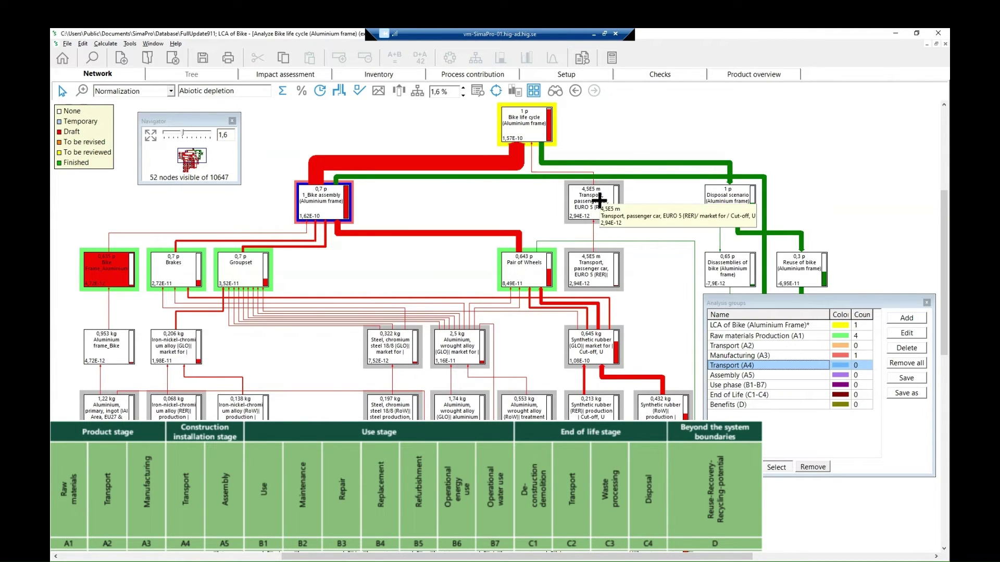
{"action": "left_click", "coordinate": [601, 202]}
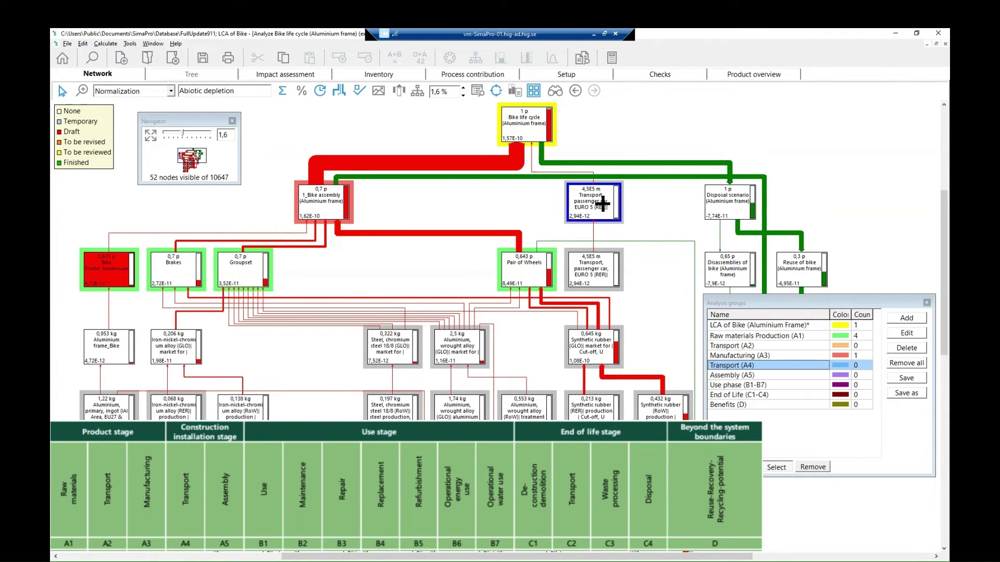
{"action": "left_click", "coordinate": [744, 376]}
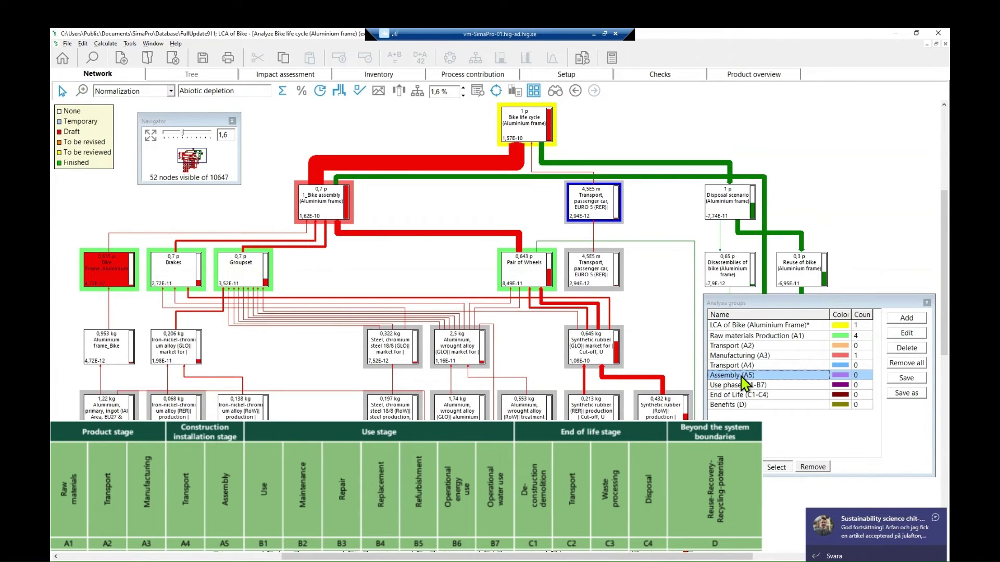
{"action": "left_click", "coordinate": [739, 386]}
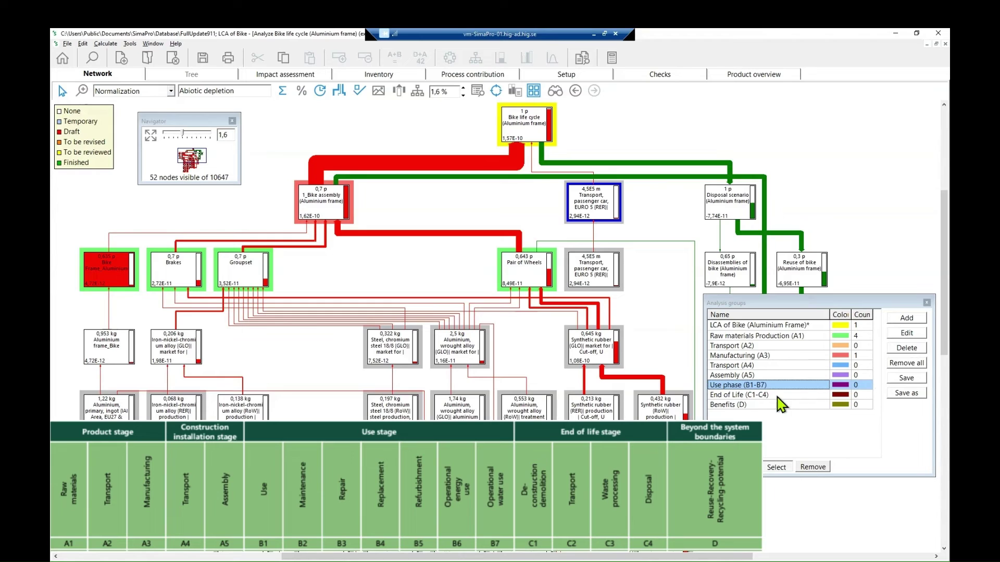
Step: Put Disposal scenario in End of Life (C1-C4) and Reuse of bike in Benefits (D), then save
{"action": "left_click", "coordinate": [758, 395]}
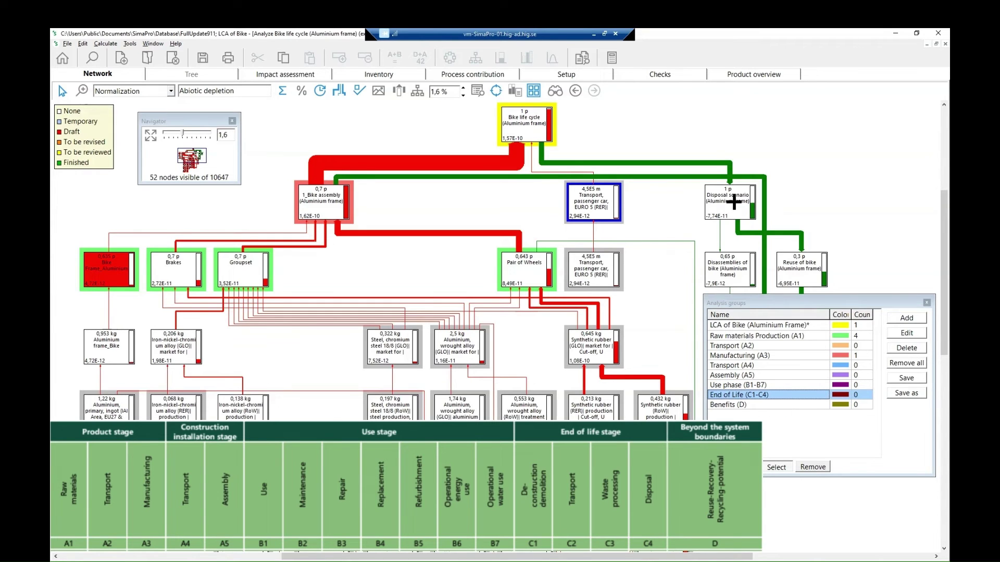
{"action": "left_click", "coordinate": [733, 201]}
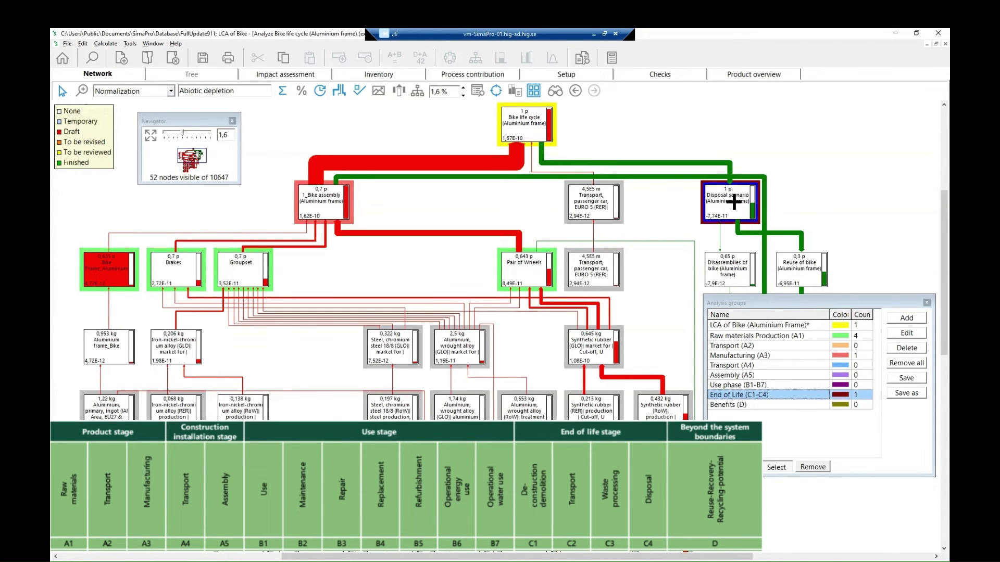
{"action": "left_click", "coordinate": [748, 406]}
{"action": "left_click", "coordinate": [818, 266]}
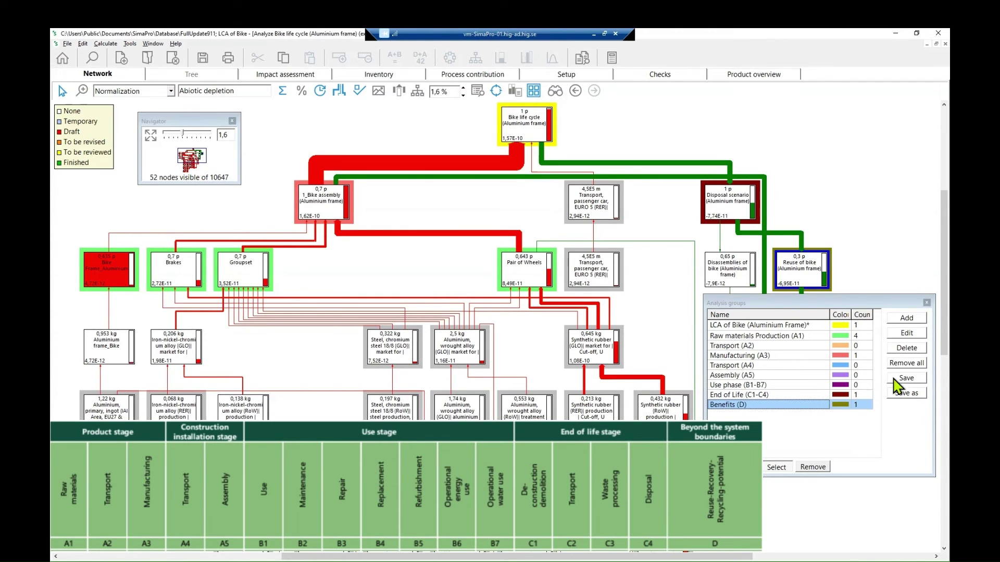
{"action": "left_click", "coordinate": [778, 326]}
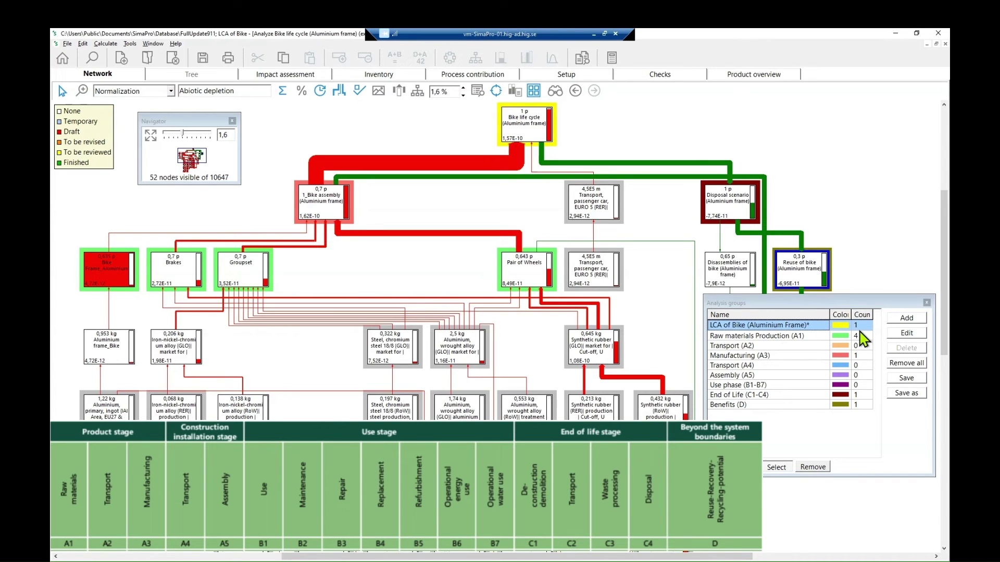
{"action": "left_click", "coordinate": [906, 379]}
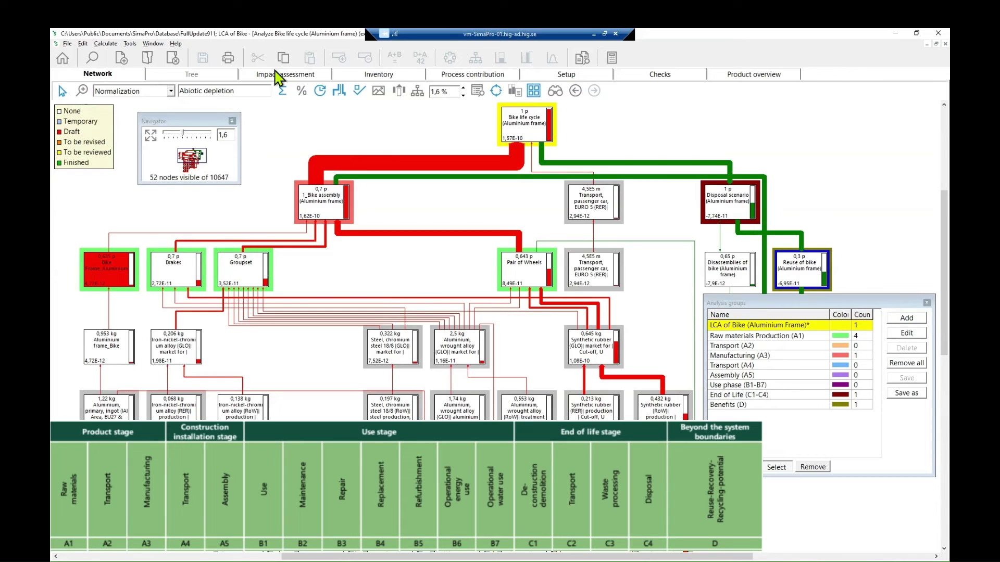
Step: Show the impact assessment table by module, sorted on Raw materials Production (A1), with widened columns, as characterization
{"action": "left_click", "coordinate": [281, 74]}
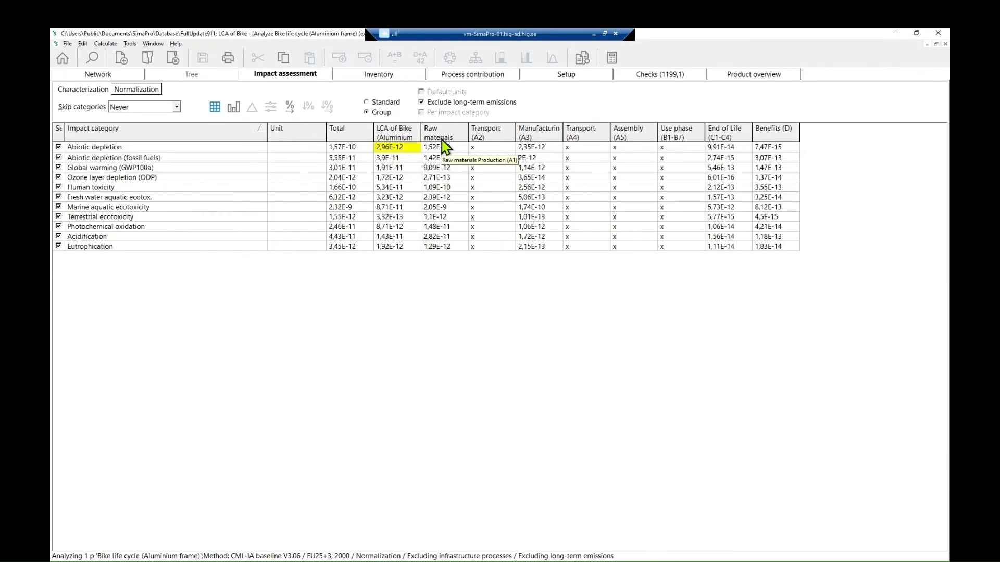
{"action": "left_click", "coordinate": [443, 137]}
{"action": "left_click", "coordinate": [443, 138]}
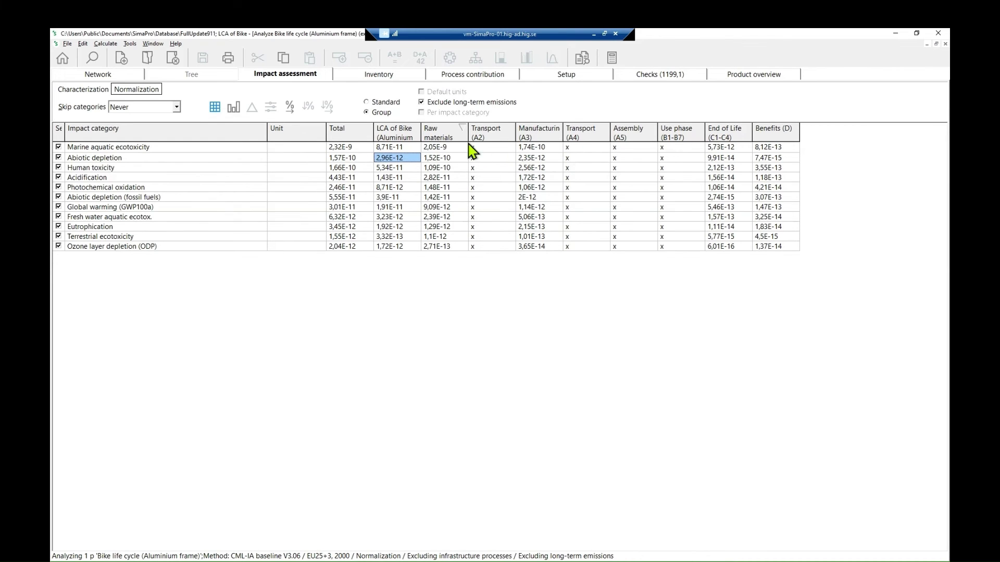
{"action": "left_click", "coordinate": [93, 76]}
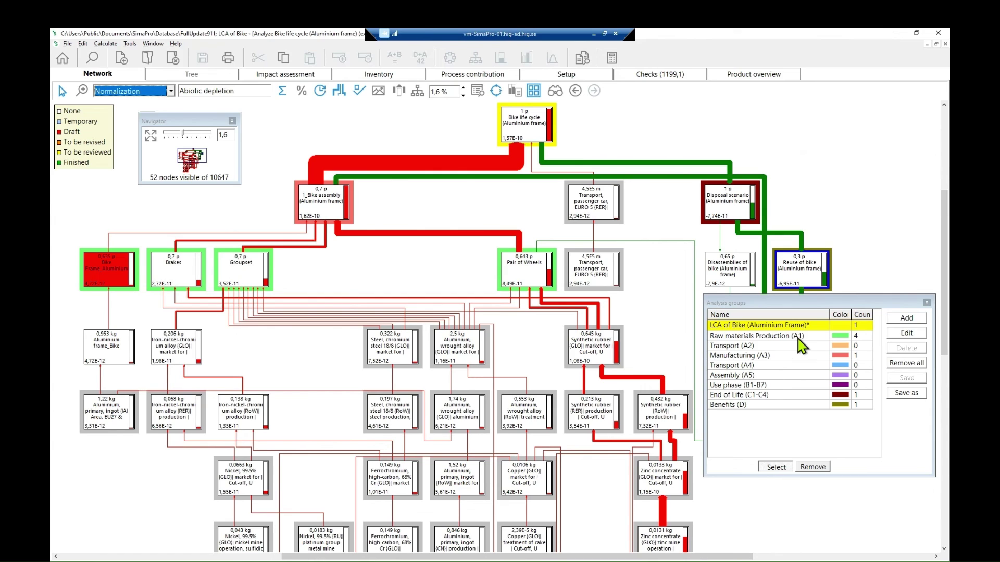
{"action": "left_click", "coordinate": [285, 74]}
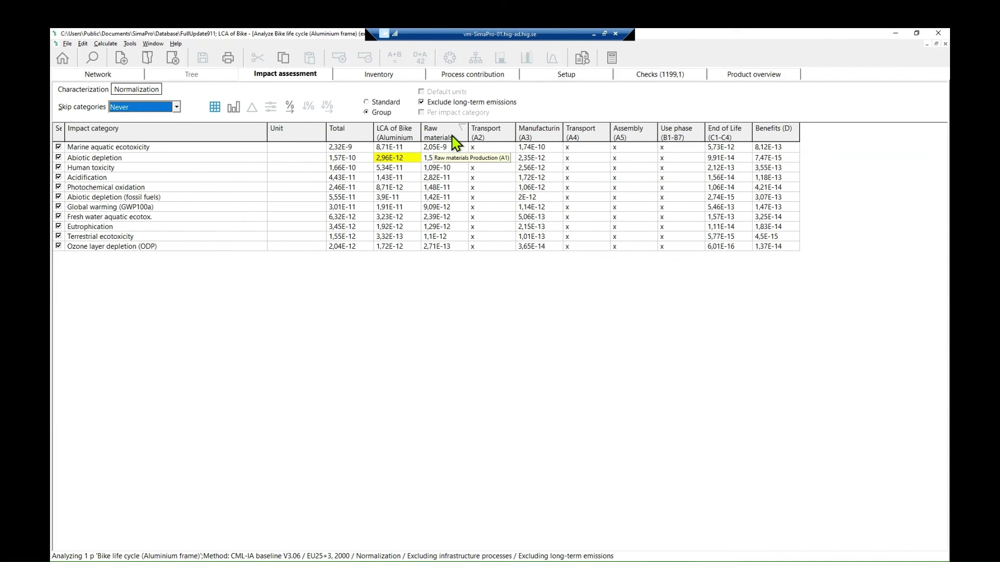
{"action": "left_click_drag", "start_coordinate": [468, 131], "coordinate": [499, 132]}
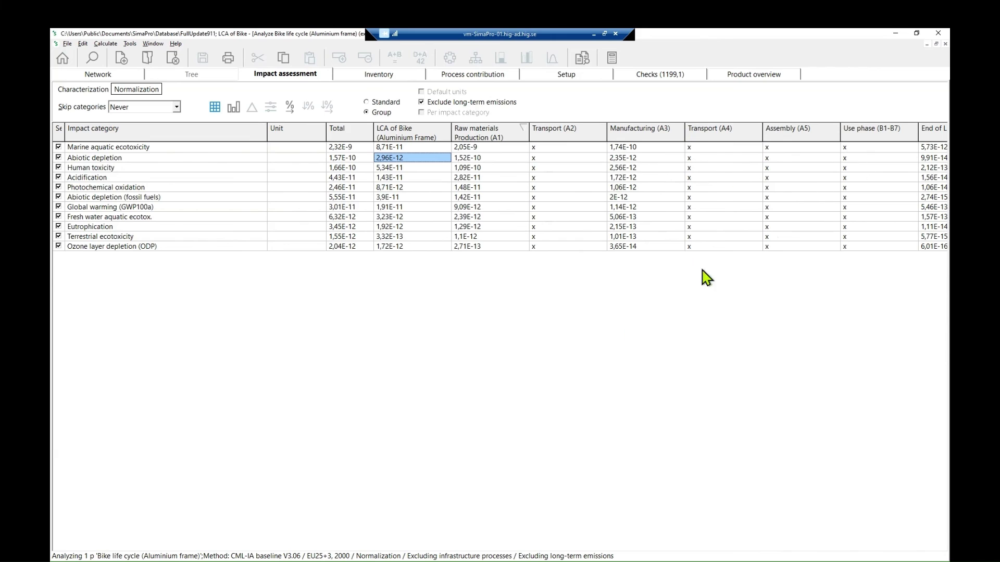
{"action": "left_click_drag", "start_coordinate": [762, 130], "coordinate": [753, 130]}
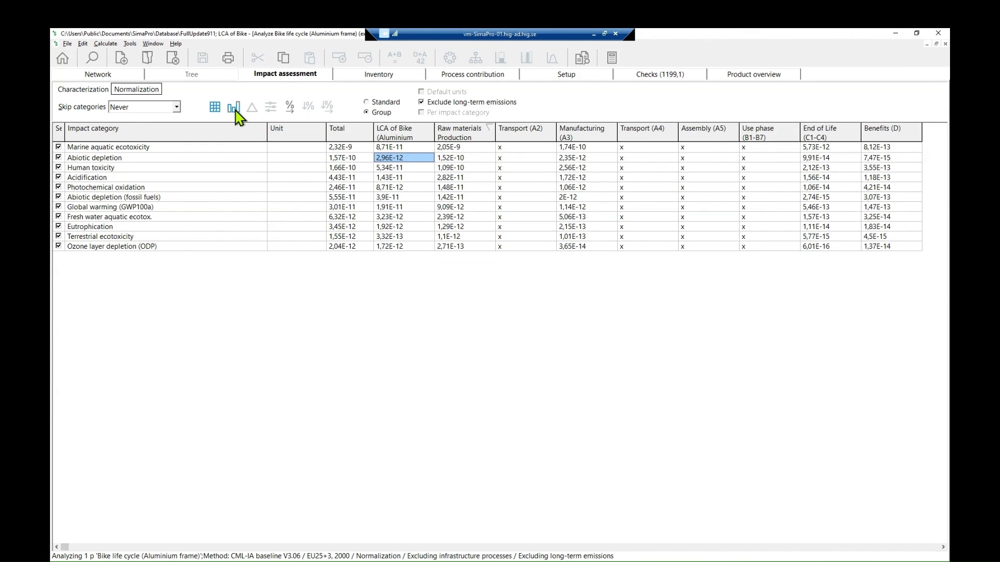
{"action": "left_click", "coordinate": [217, 107]}
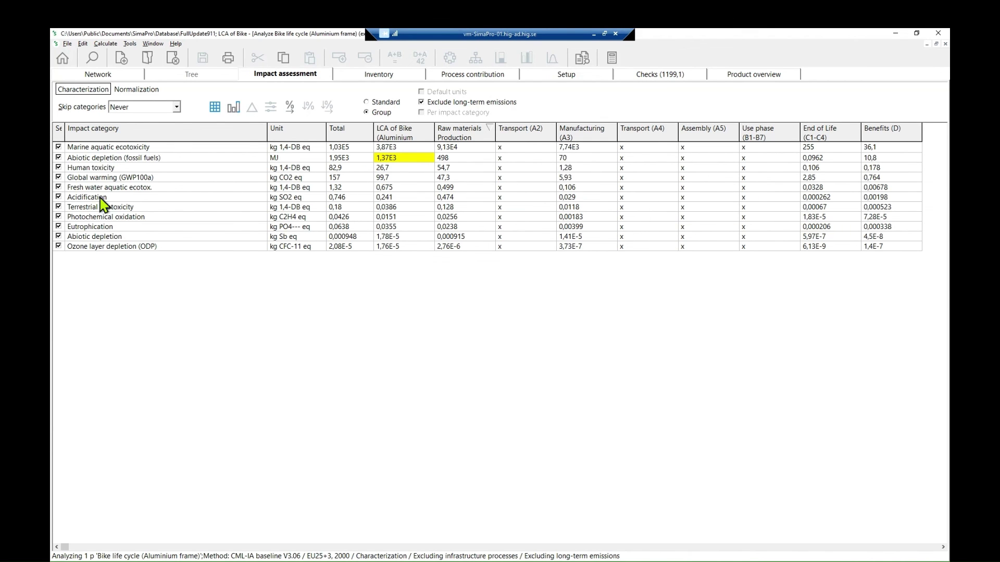
Step: Start File > Export to save the results table as an Excel Workbook (*.XLSX)
{"action": "left_click", "coordinate": [67, 43]}
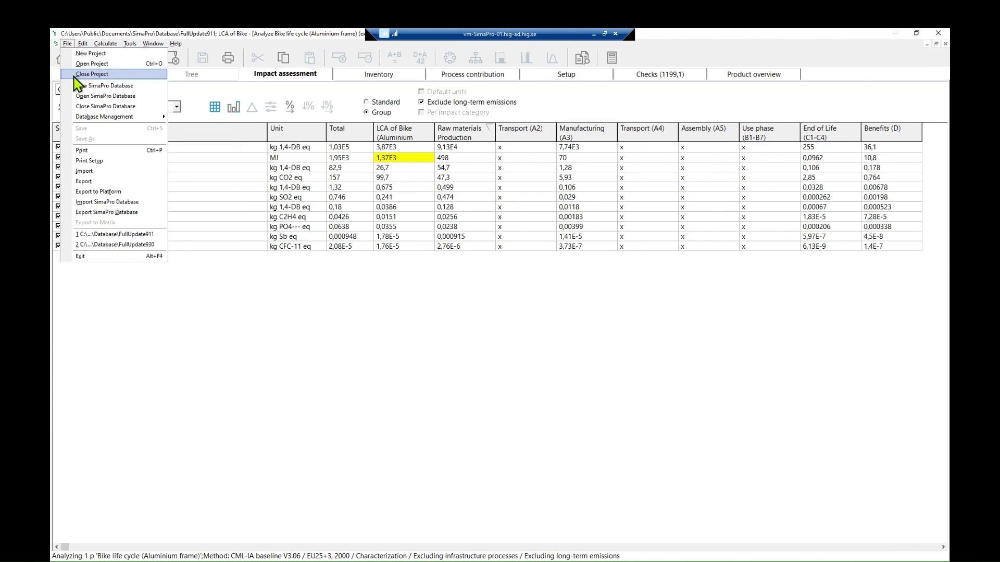
{"action": "left_click", "coordinate": [94, 183]}
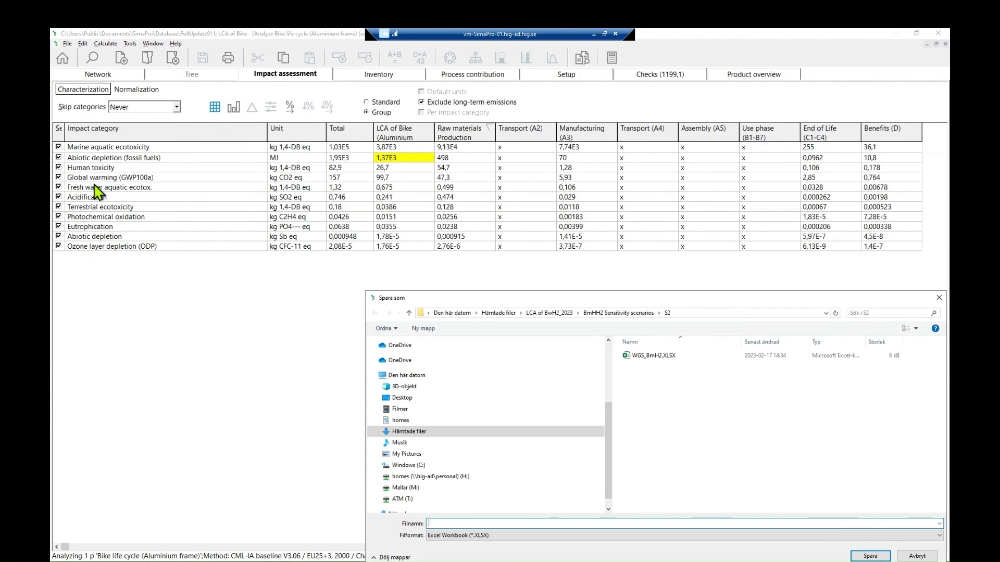